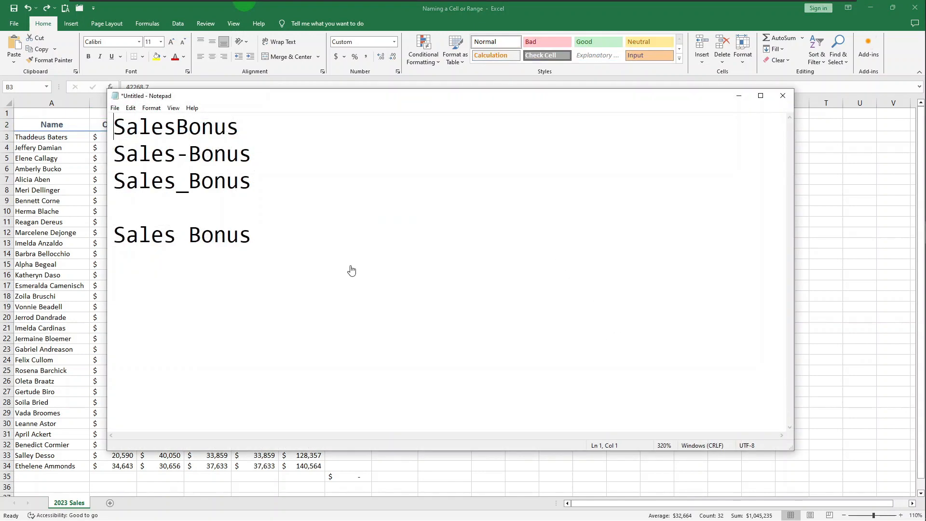
Examine the valid and invalid range name examples in the Notepad note, highlighting Sales Bonus and SalesBonus.
{"action": "left_click", "coordinate": [304, 242]}
{"action": "left_click_drag", "start_coordinate": [304, 243], "coordinate": [108, 239]}
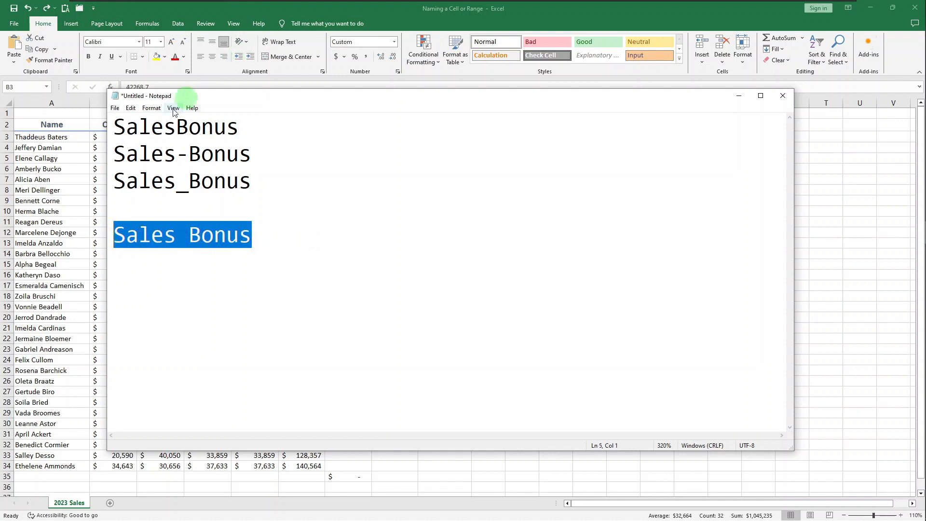
{"action": "left_click_drag", "start_coordinate": [254, 130], "coordinate": [98, 129]}
{"action": "left_click_drag", "start_coordinate": [177, 130], "coordinate": [186, 132]}
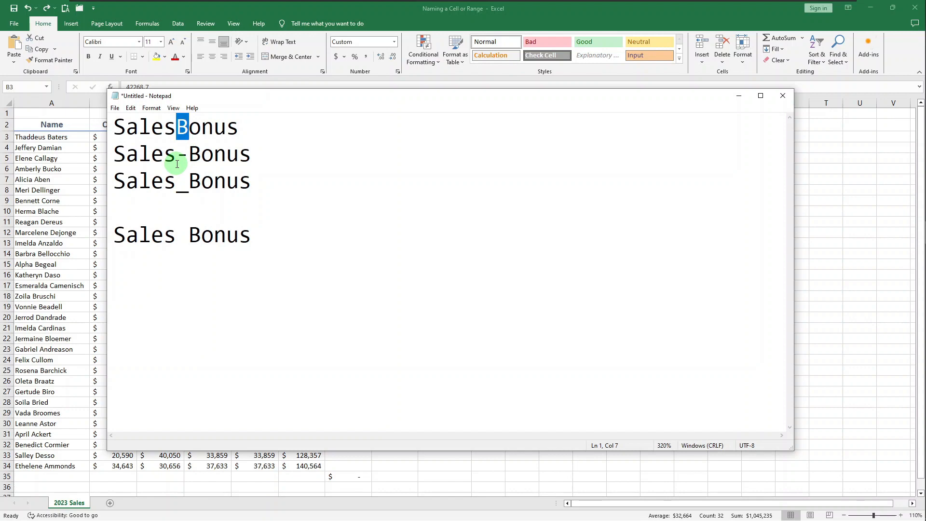
{"action": "left_click", "coordinate": [264, 144]}
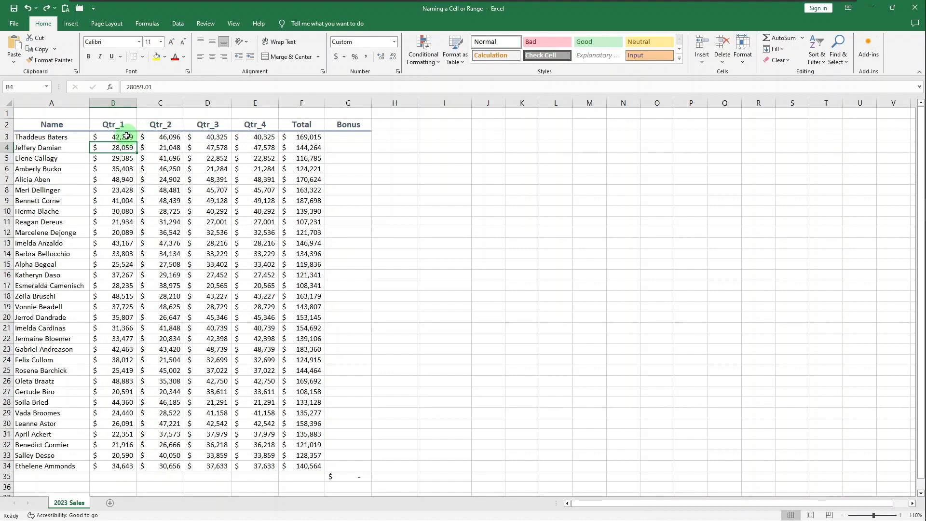
Name the first-quarter sales range B3:B34 as Qtr_1.
{"action": "left_click", "coordinate": [126, 136]}
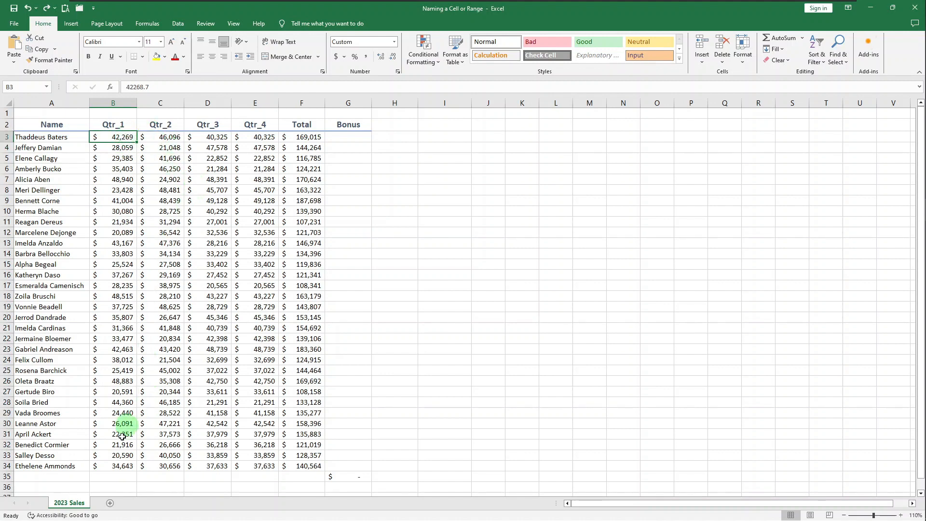
{"action": "left_click", "coordinate": [116, 466], "text": "shift"}
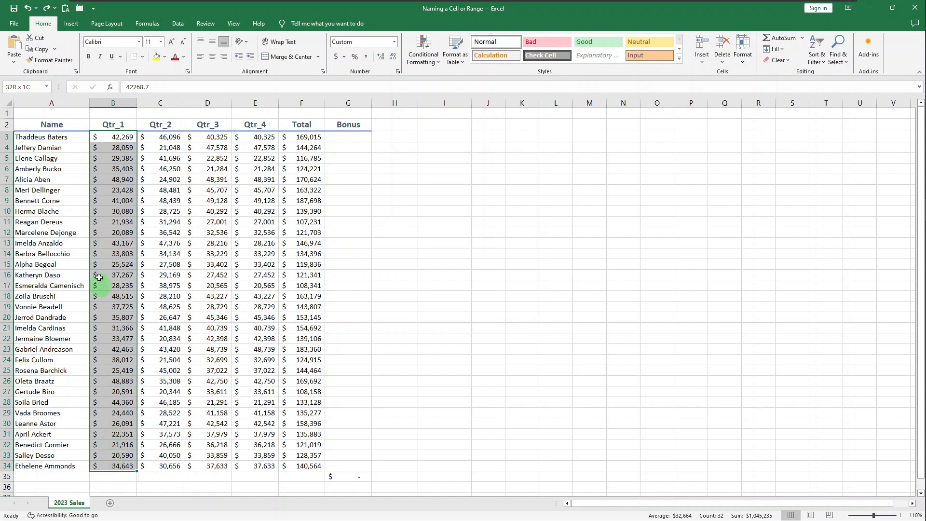
{"action": "left_click", "coordinate": [34, 88]}
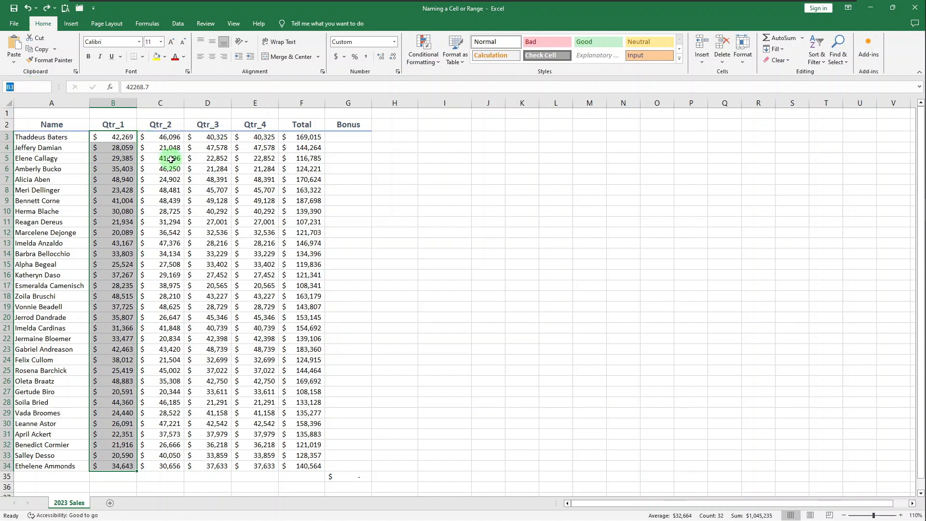
{"action": "type", "text": "Qtr_1"}
{"action": "key", "text": "Return"}
Move to cell A6 and go to the named range Qtr_1 to check which cells it covers.
{"action": "left_click", "coordinate": [51, 168]}
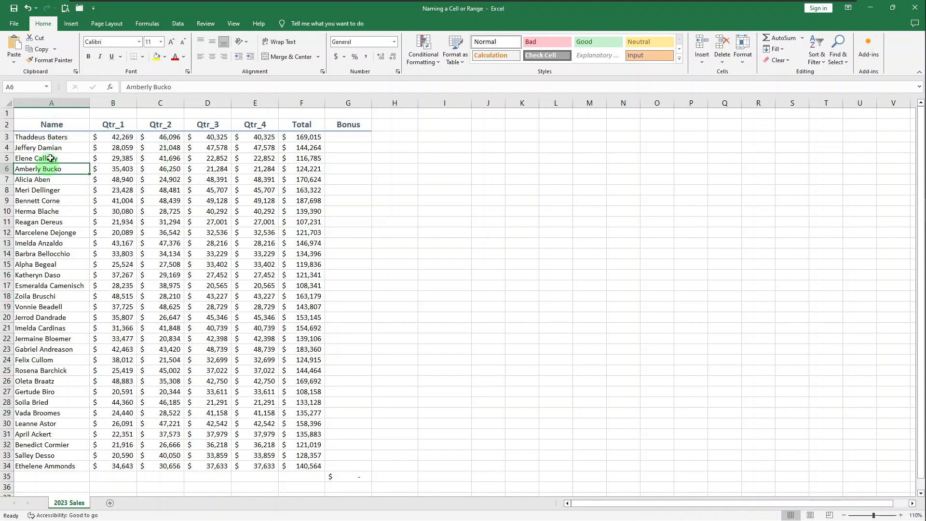
{"action": "left_click", "coordinate": [46, 87]}
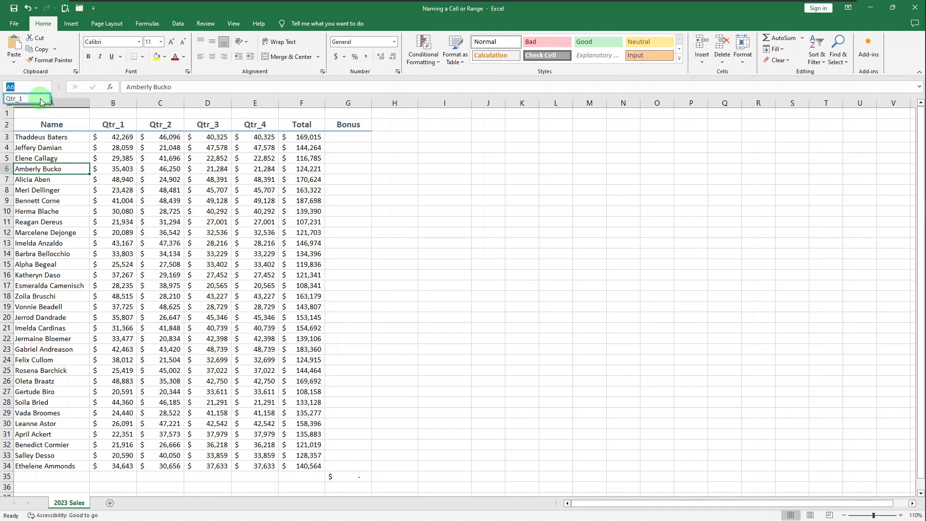
{"action": "left_click", "coordinate": [41, 99]}
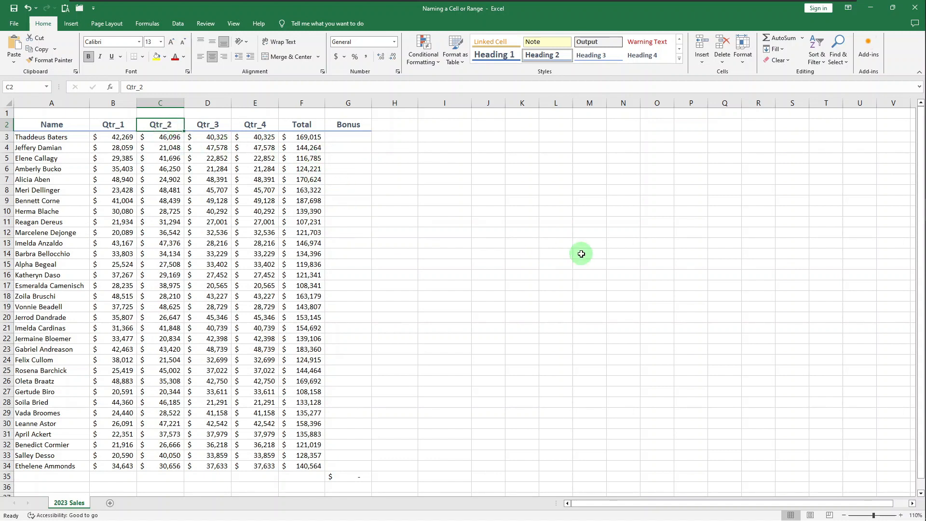
Create a range name for the second-quarter column from selection C2:C34, using the top row as the name.
{"action": "key", "text": "ctrl+shift+Down"}
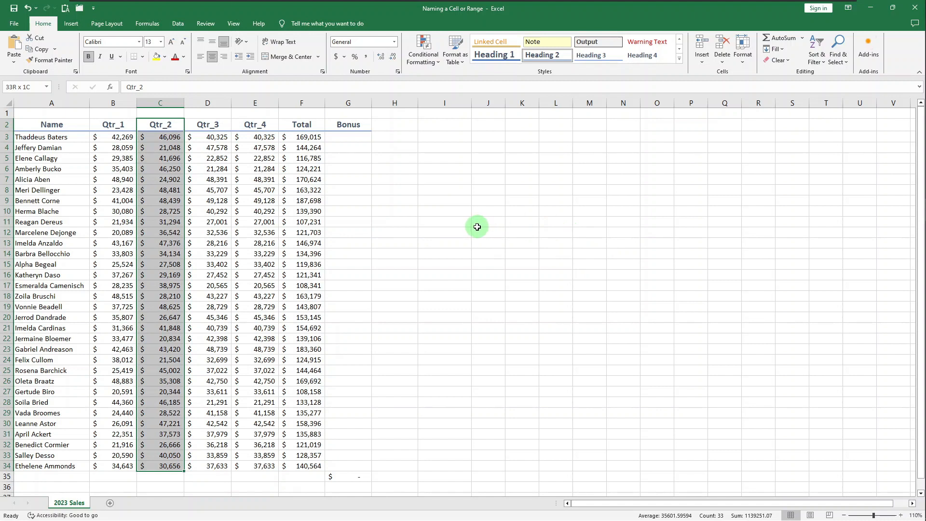
{"action": "left_click", "coordinate": [148, 23]}
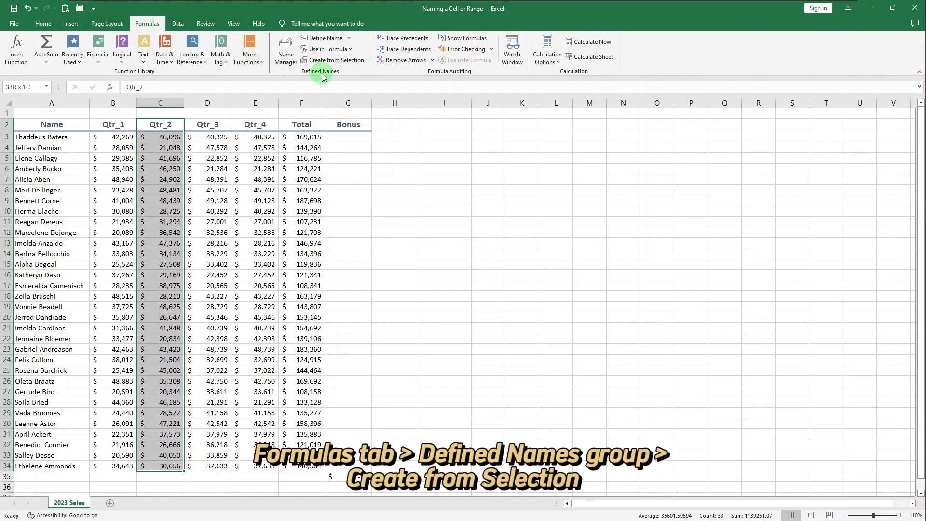
{"action": "left_click", "coordinate": [346, 62]}
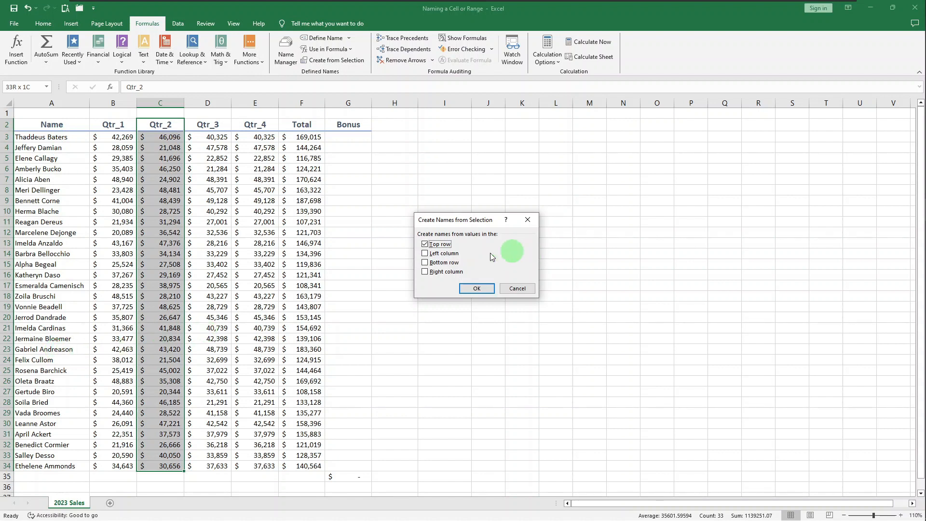
{"action": "left_click", "coordinate": [473, 289]}
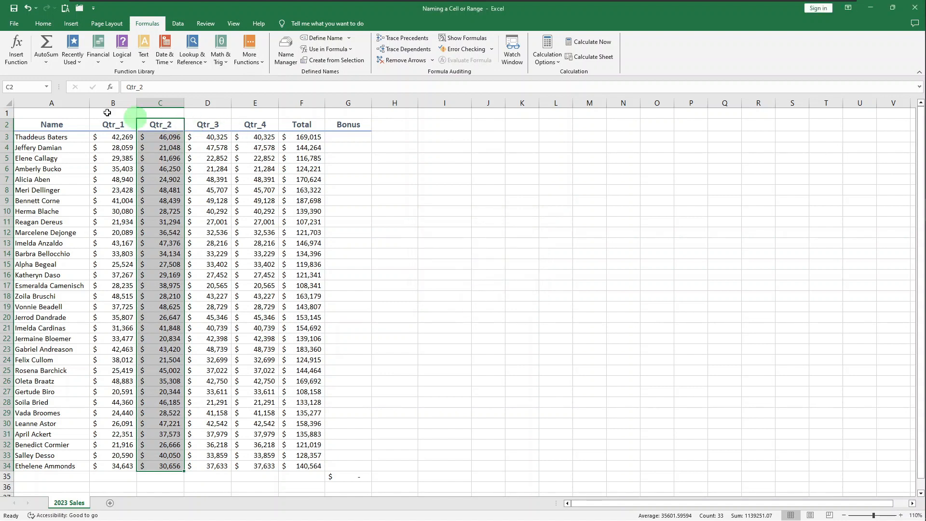
Go to the named ranges Qtr_2 and Qtr_1 in turn to check the cells they cover.
{"action": "left_click", "coordinate": [46, 87]}
{"action": "left_click", "coordinate": [33, 105]}
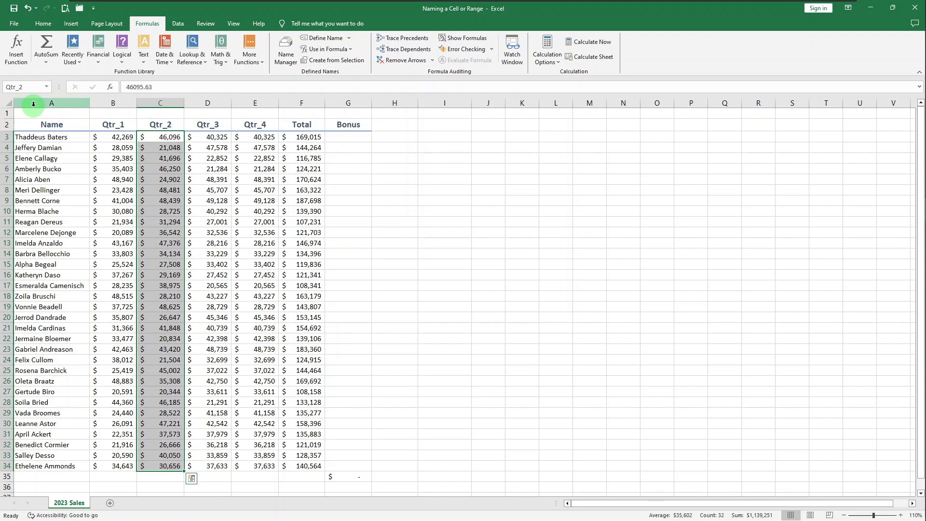
{"action": "left_click", "coordinate": [46, 87]}
{"action": "left_click", "coordinate": [33, 97]}
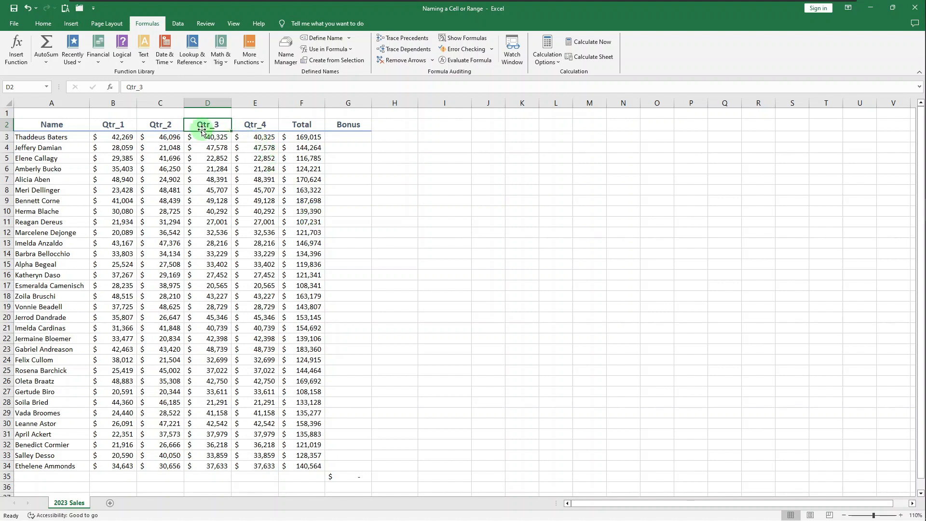
Create range names from the top row of D2:E34 for the last two quarters, and go to the named range Qtr_2.
{"action": "left_click", "coordinate": [258, 466], "text": "shift"}
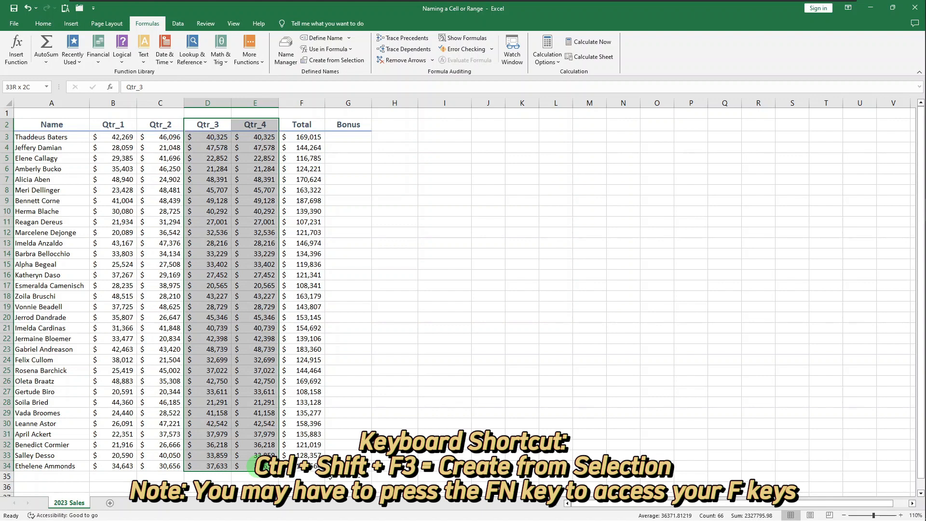
{"action": "key", "text": "ctrl+shift+F3"}
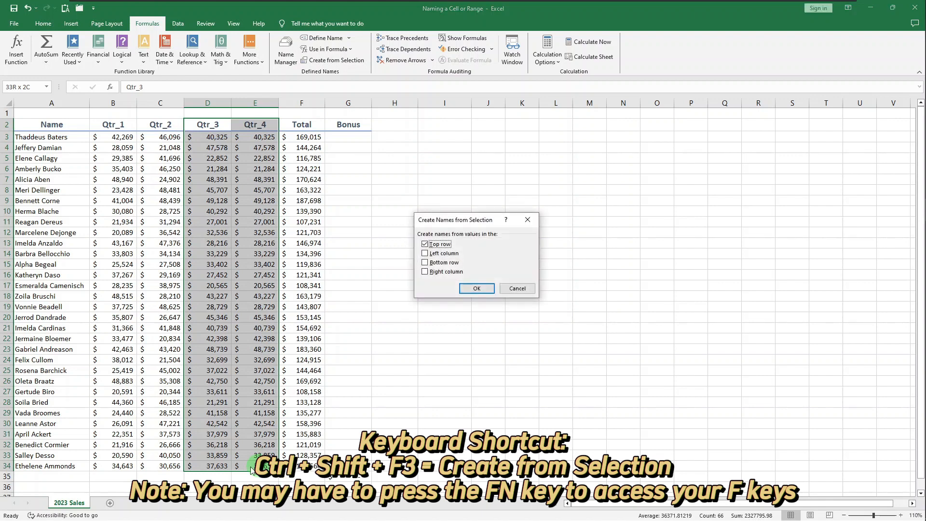
{"action": "left_click", "coordinate": [477, 288]}
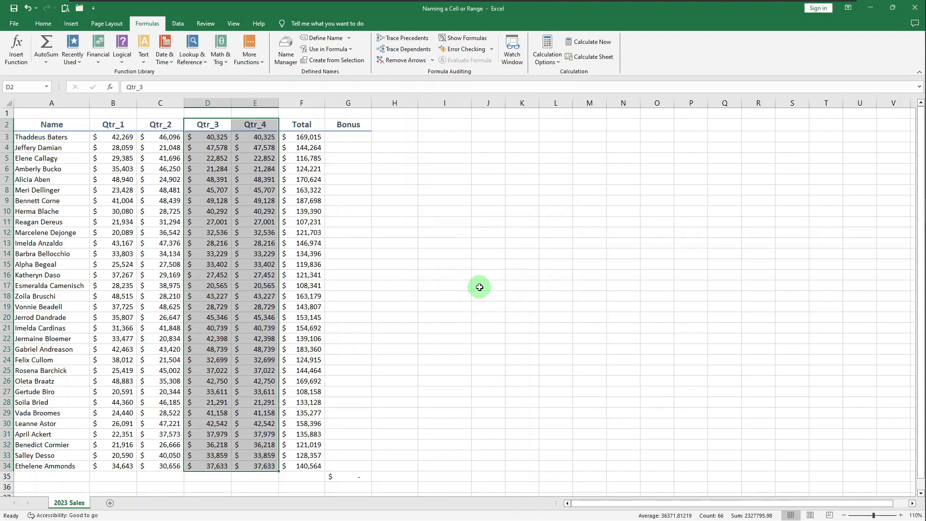
{"action": "left_click", "coordinate": [48, 88]}
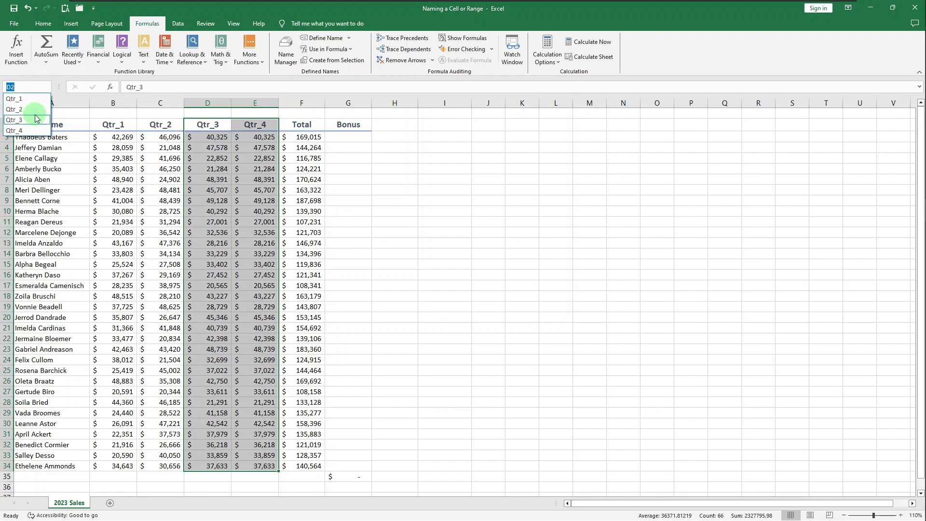
{"action": "left_click", "coordinate": [35, 110]}
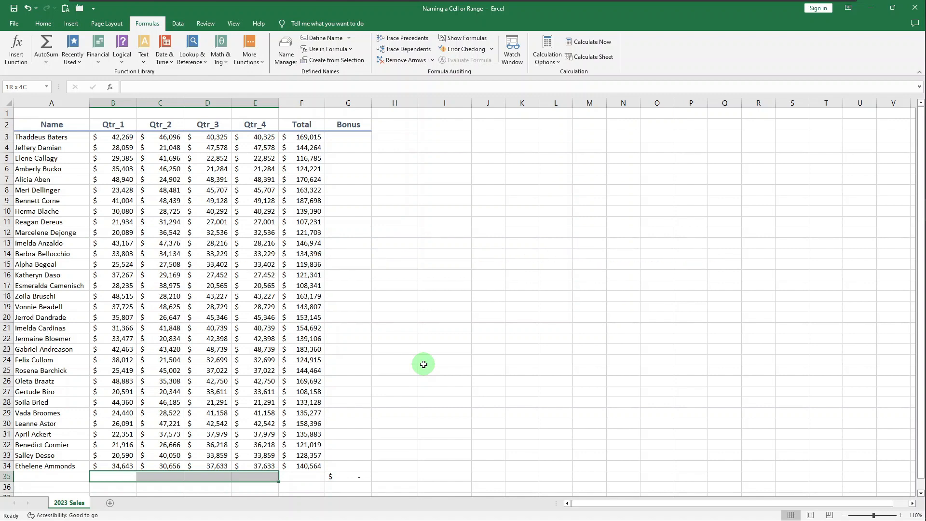
Sum the four quarter columns in B35:E35, apply the names Qtr_1 through Qtr_4 to those formulas, and inspect E35.
{"action": "key", "text": "alt+equal"}
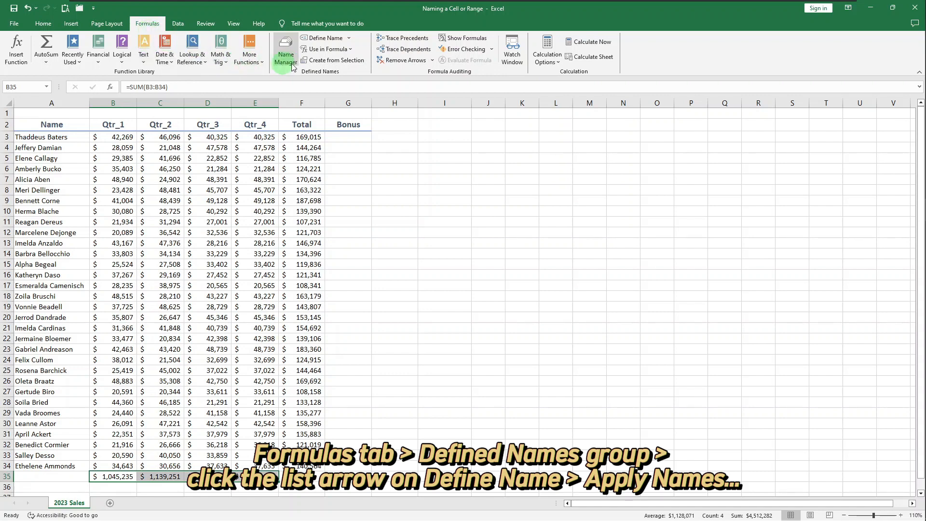
{"action": "left_click", "coordinate": [350, 42]}
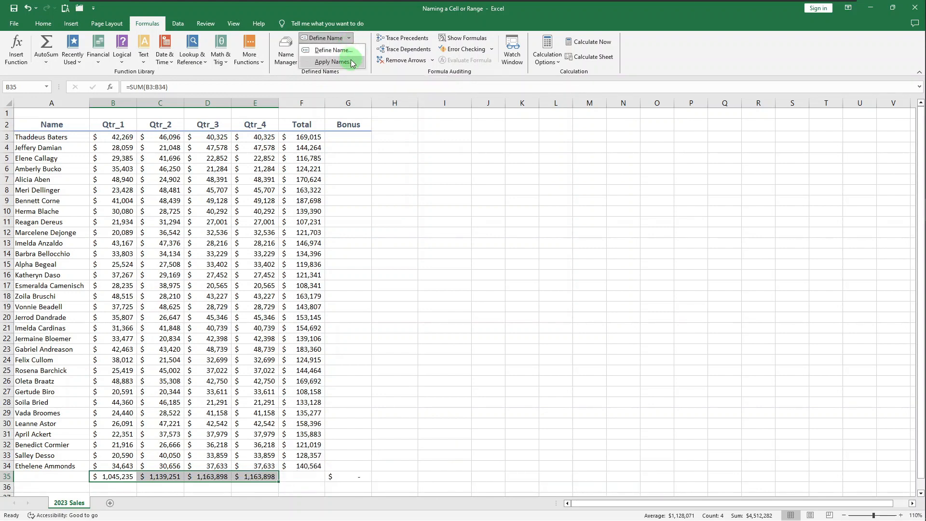
{"action": "left_click", "coordinate": [352, 61]}
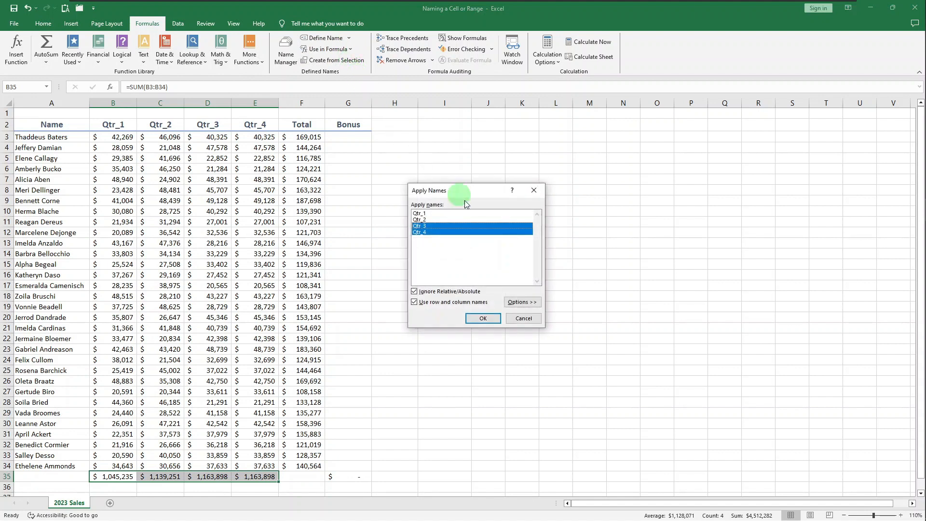
{"action": "left_click", "coordinate": [460, 219]}
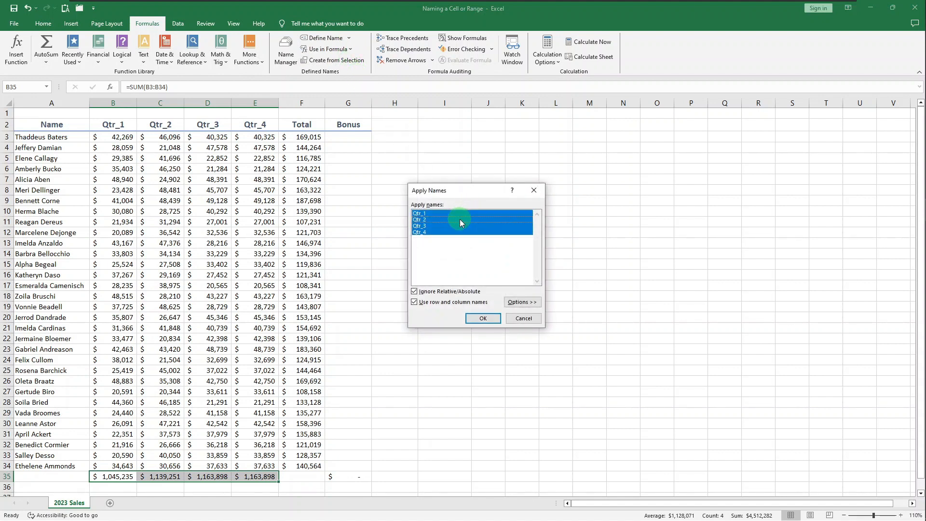
{"action": "left_click", "coordinate": [481, 319]}
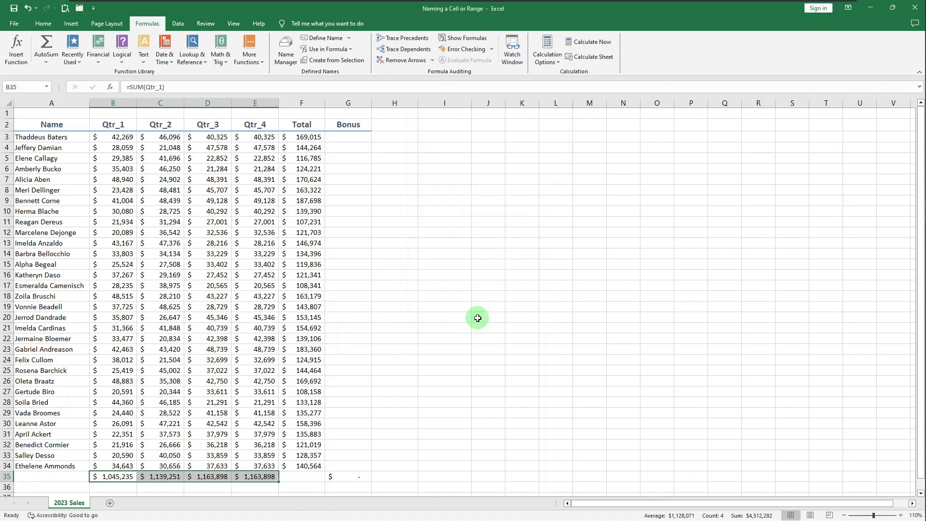
{"action": "left_click", "coordinate": [275, 476]}
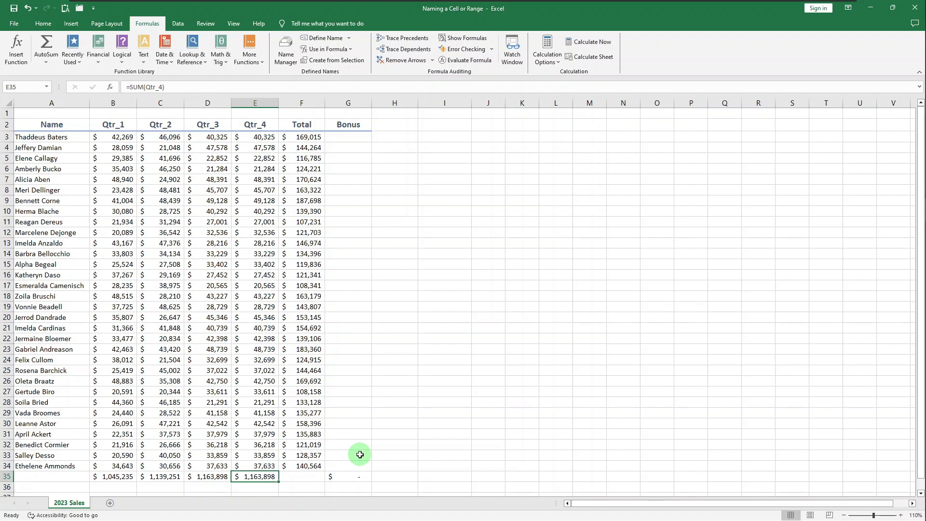
Define a workbook-scoped name Bonus from header cell G2 that refers to the constant 0.04.
{"action": "left_click", "coordinate": [348, 124]}
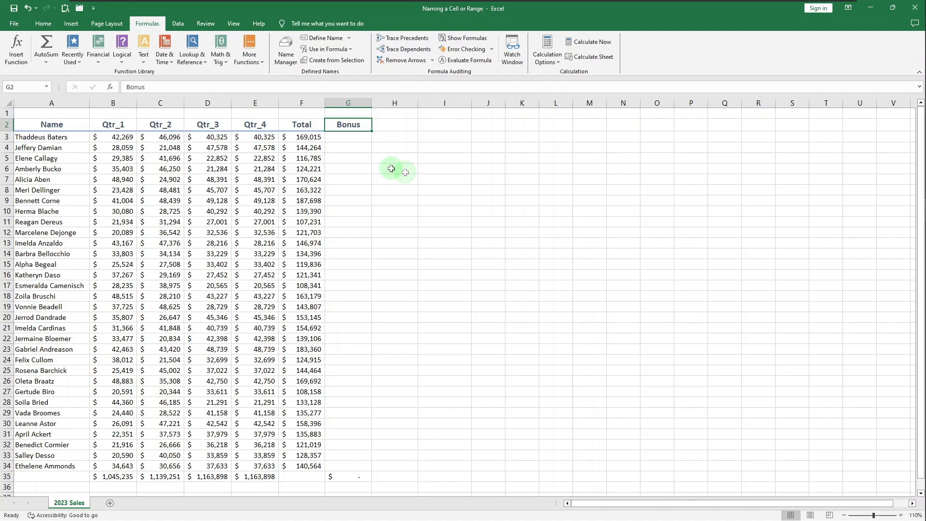
{"action": "left_click", "coordinate": [337, 41]}
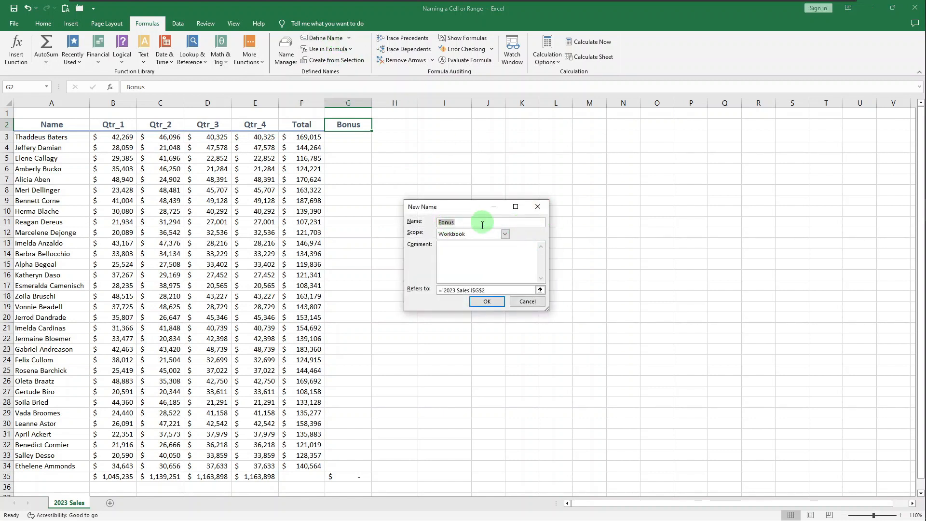
{"action": "key", "text": "Tab"}
{"action": "key", "text": "Tab"}
{"action": "key", "text": "Tab"}
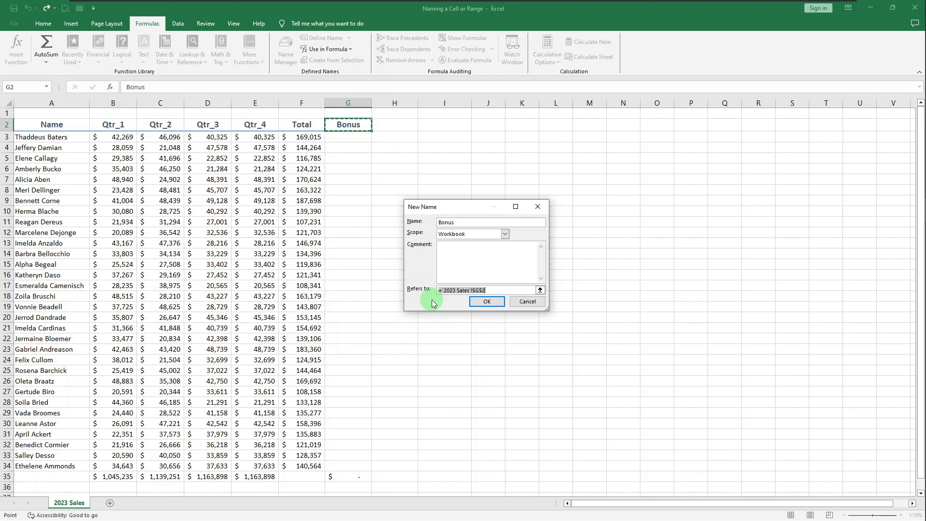
{"action": "type", "text": "0.0"}
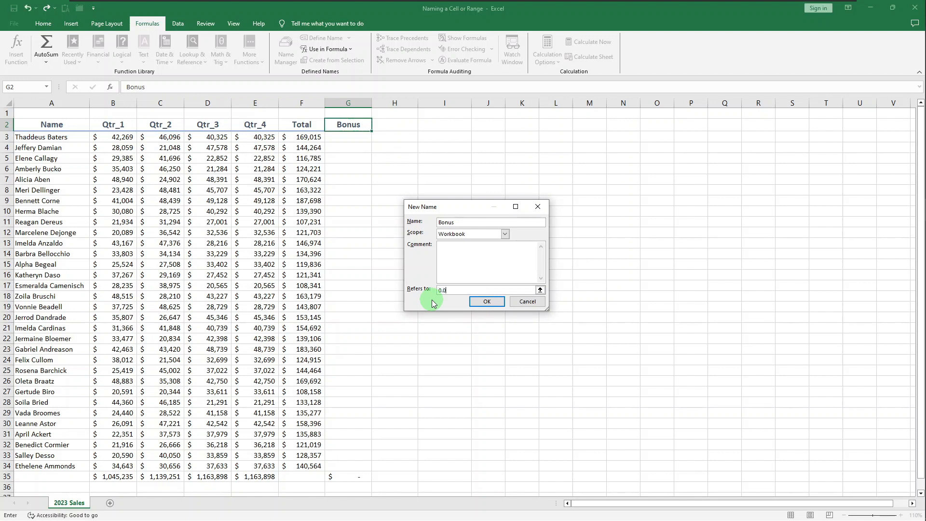
{"action": "type", "text": "4"}
{"action": "left_click", "coordinate": [487, 302]}
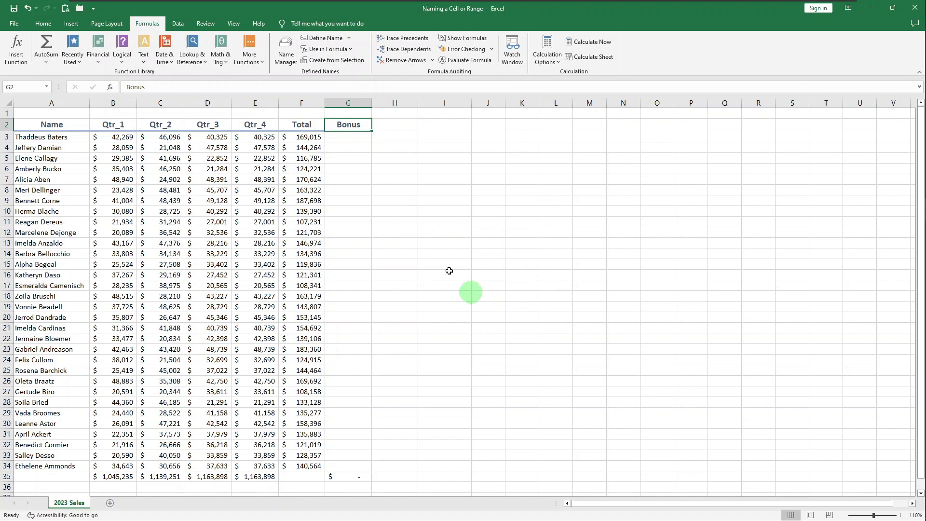
Enter the formula =F3*Bonus in G3 and fill it down the Bonus column to G34.
{"action": "left_click", "coordinate": [329, 139]}
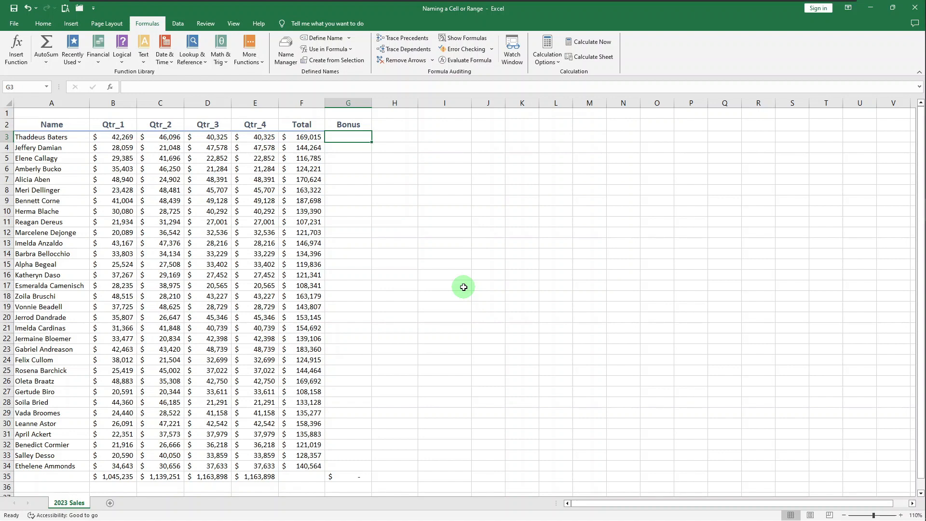
{"action": "type", "text": "="}
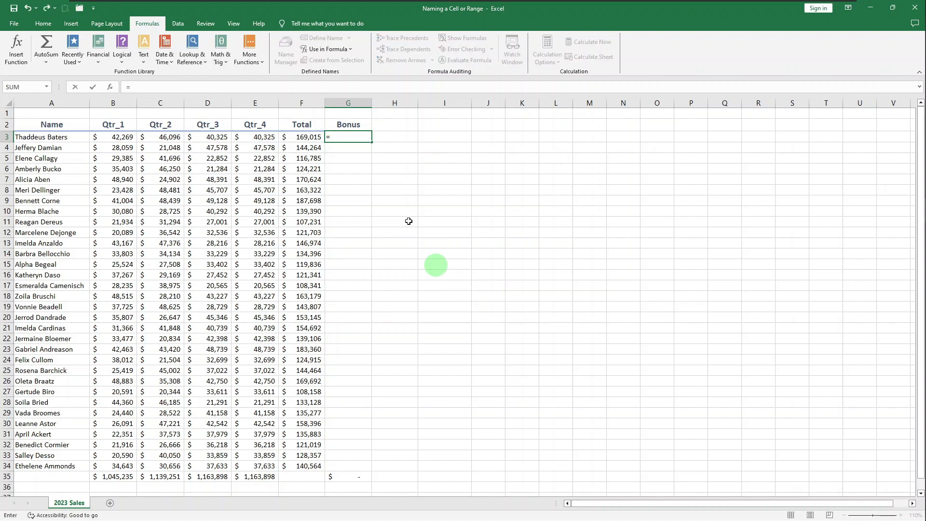
{"action": "left_click", "coordinate": [307, 138]}
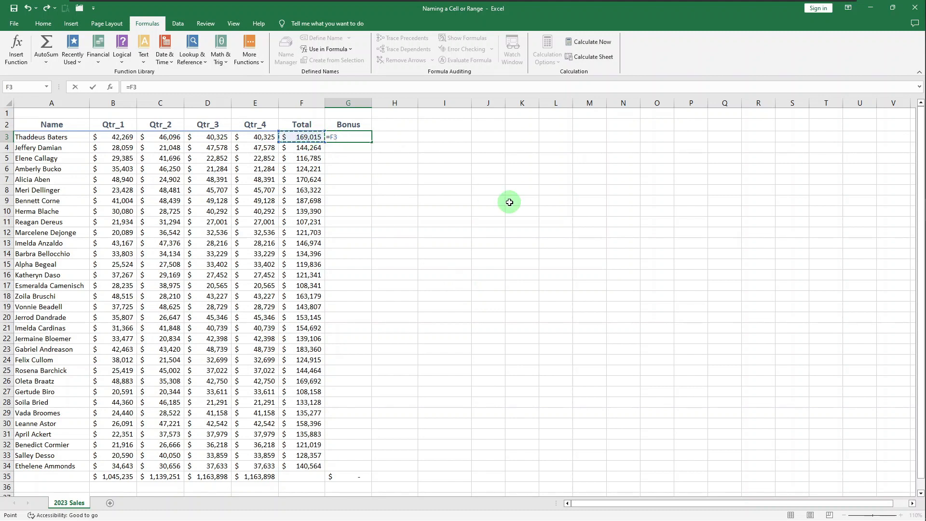
{"action": "type", "text": "*bon"}
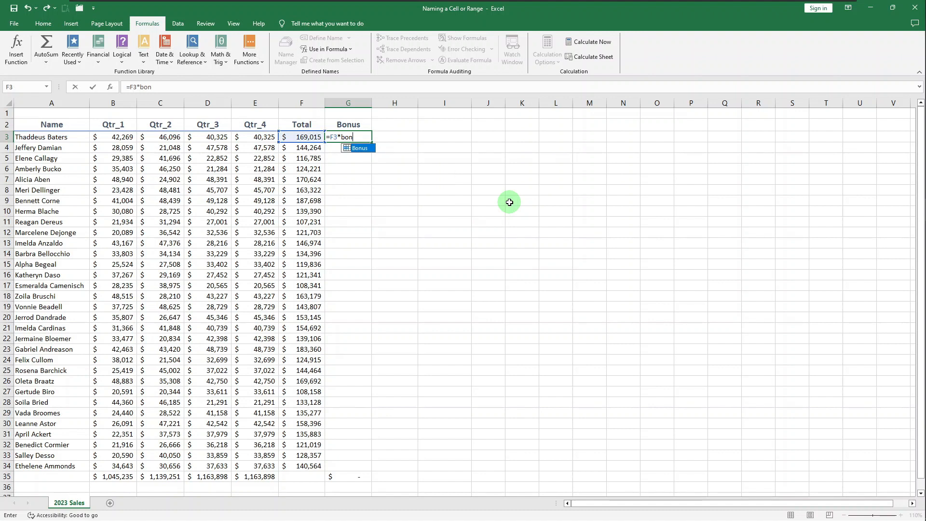
{"action": "key", "text": "Tab"}
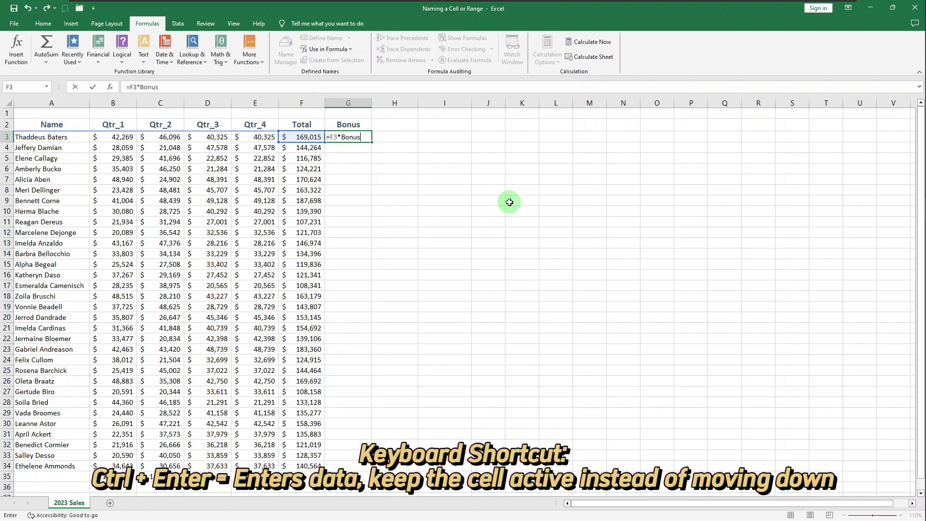
{"action": "key", "text": "ctrl+Return"}
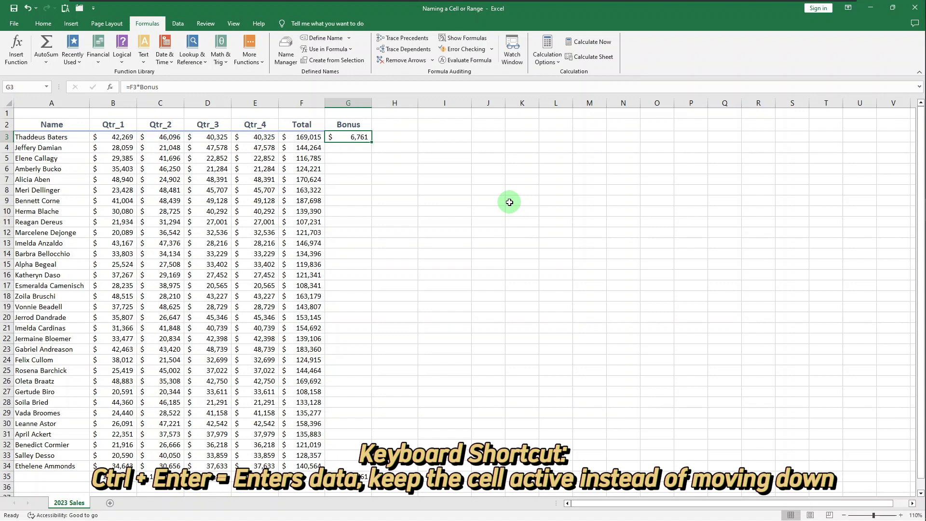
{"action": "double_click", "coordinate": [372, 143]}
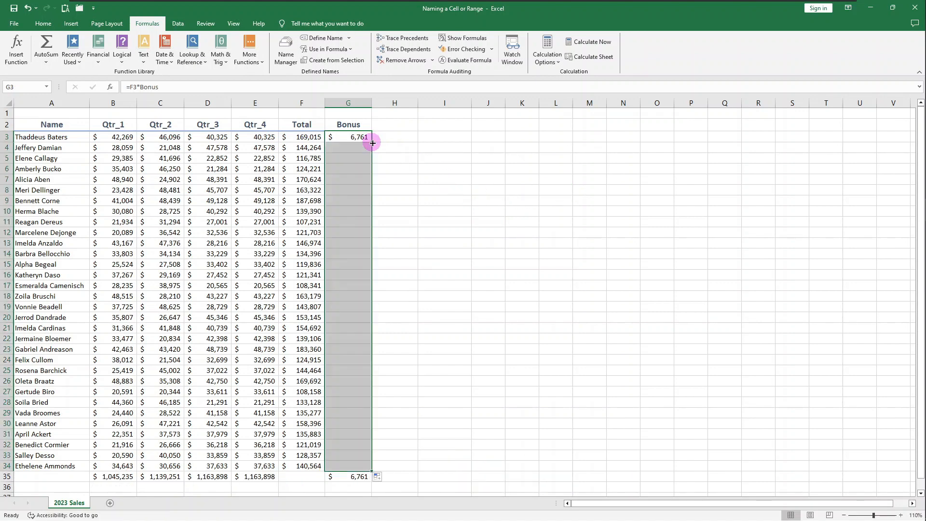